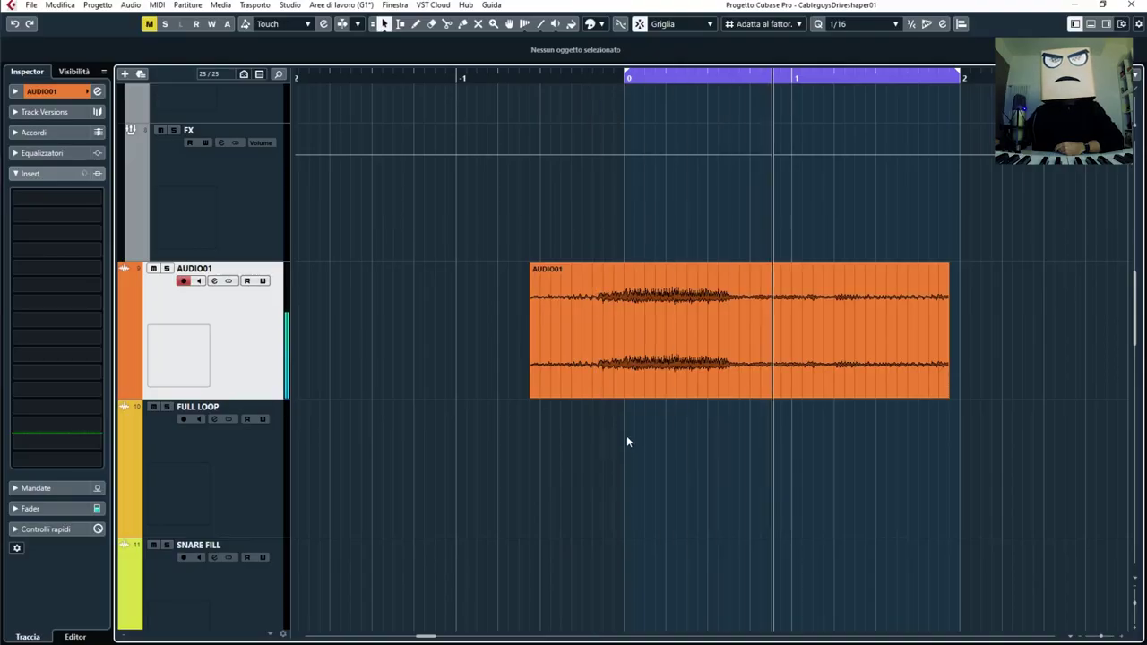
Trim the snore event to its loud part and cut one short slice, deleting the leftover.
{"action": "left_click", "coordinate": [681, 386]}
{"action": "mouse_move", "coordinate": [531, 395]}
{"action": "left_mouse_down"}
{"action": "mouse_move", "coordinate": [677, 394]}
{"action": "mouse_move", "coordinate": [658, 371]}
{"action": "mouse_move", "coordinate": [782, 395]}
{"action": "mouse_move", "coordinate": [789, 384]}
{"action": "left_mouse_up"}
{"action": "key", "text": "3"}
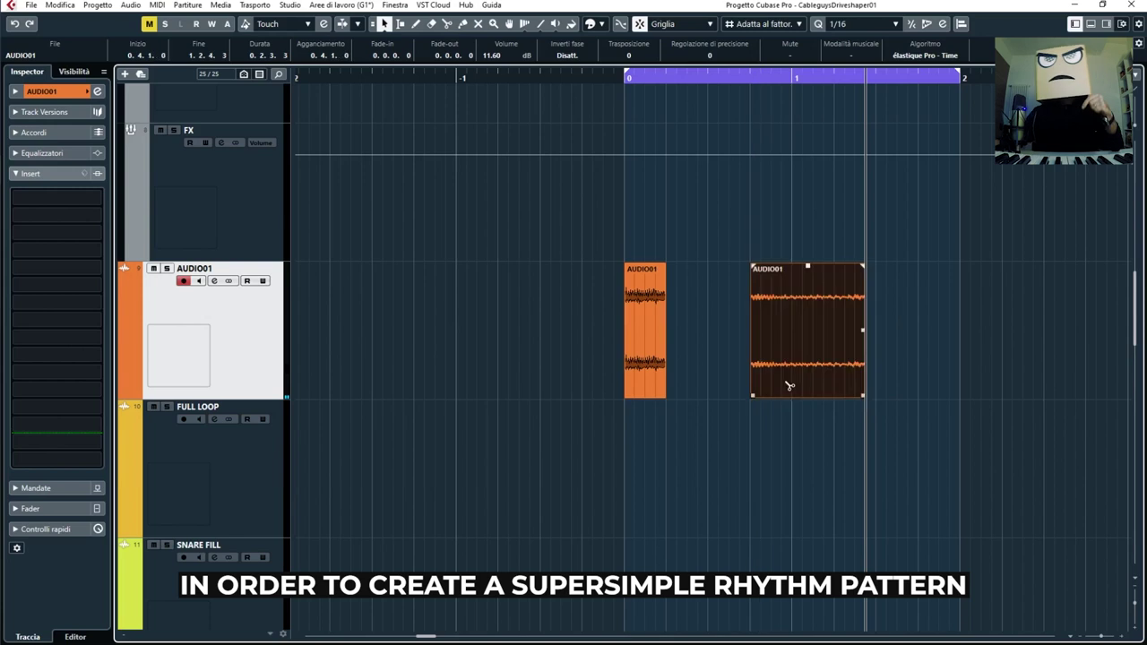
{"action": "left_click", "coordinate": [804, 378], "text": "alt"}
{"action": "key", "text": "Delete"}
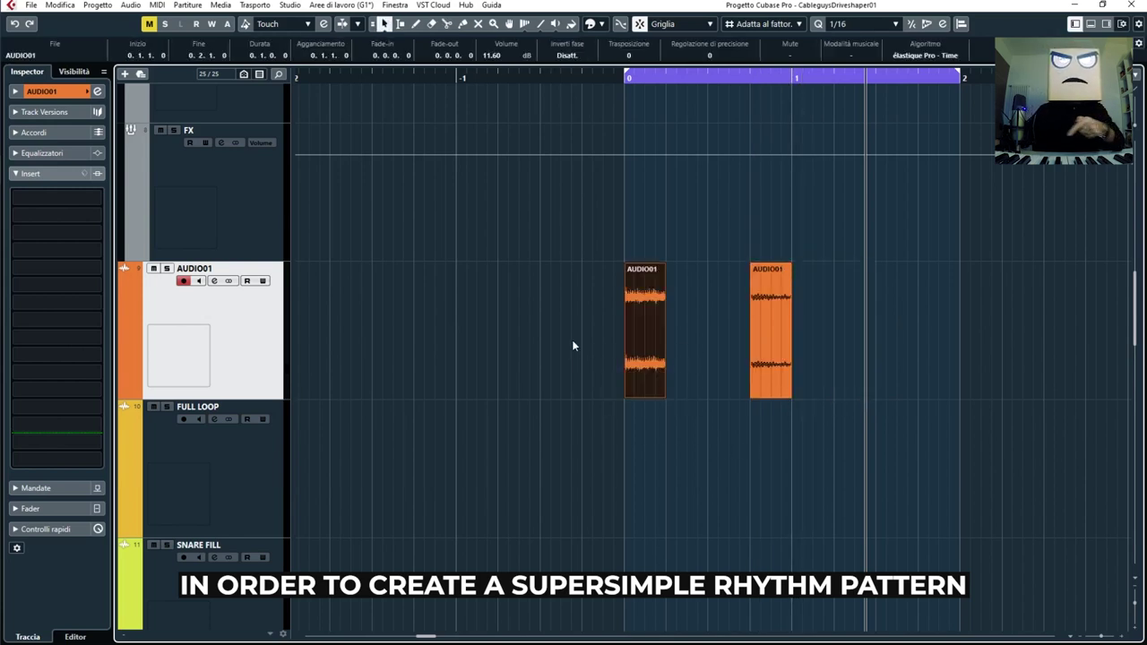
Repeat the slice eight times across bars 0 and 1 and play the rhythm back.
{"action": "key", "text": "ctrl+d"}
{"action": "key", "text": "ctrl+d"}
{"action": "key", "text": "ctrl+a"}
{"action": "key", "text": "ctrl+d"}
{"action": "key", "text": "space"}
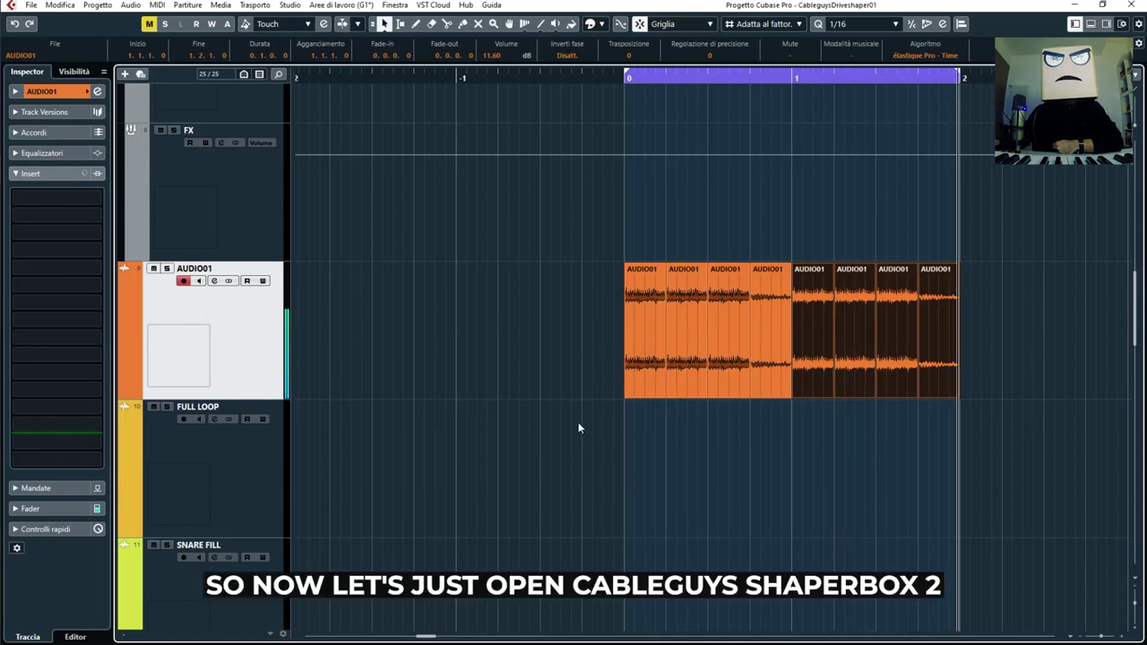
Load ShaperBox 2 into an AUDIO01 insert slot via search 'shap' and add its Drive shaper.
{"action": "left_click", "coordinate": [89, 198]}
{"action": "type", "text": "shap"}
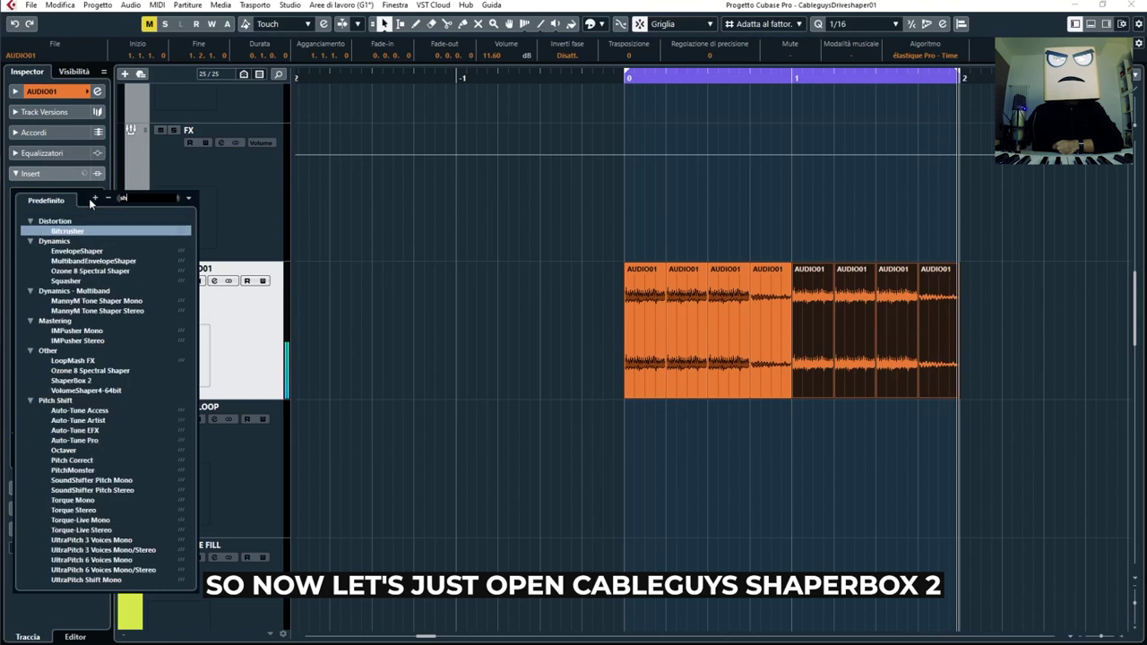
{"action": "left_click", "coordinate": [81, 310]}
{"action": "mouse_move", "coordinate": [735, 412]}
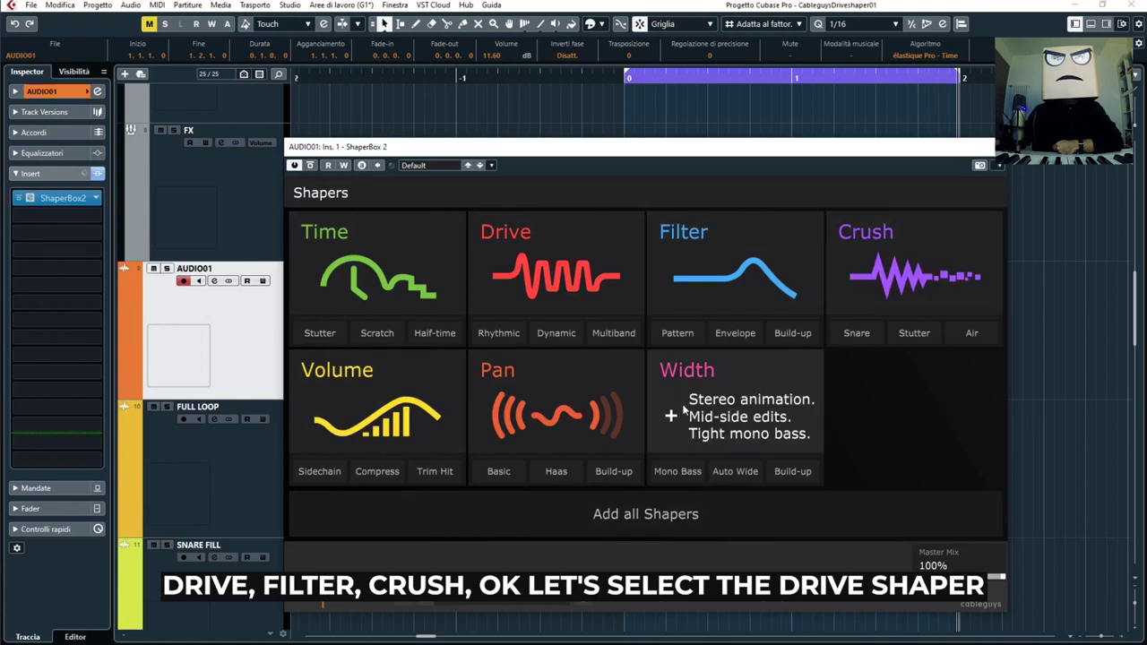
{"action": "left_click", "coordinate": [532, 285]}
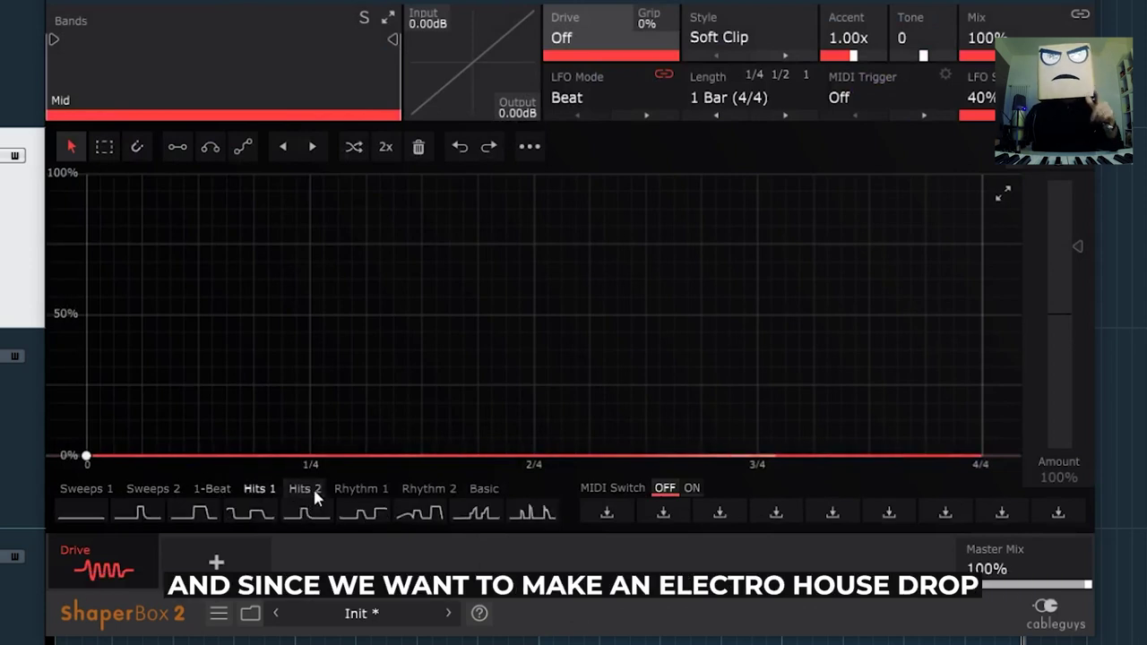
Apply a Rhythm 1 pattern preset with 43% drive and 30% grip.
{"action": "left_click", "coordinate": [366, 493]}
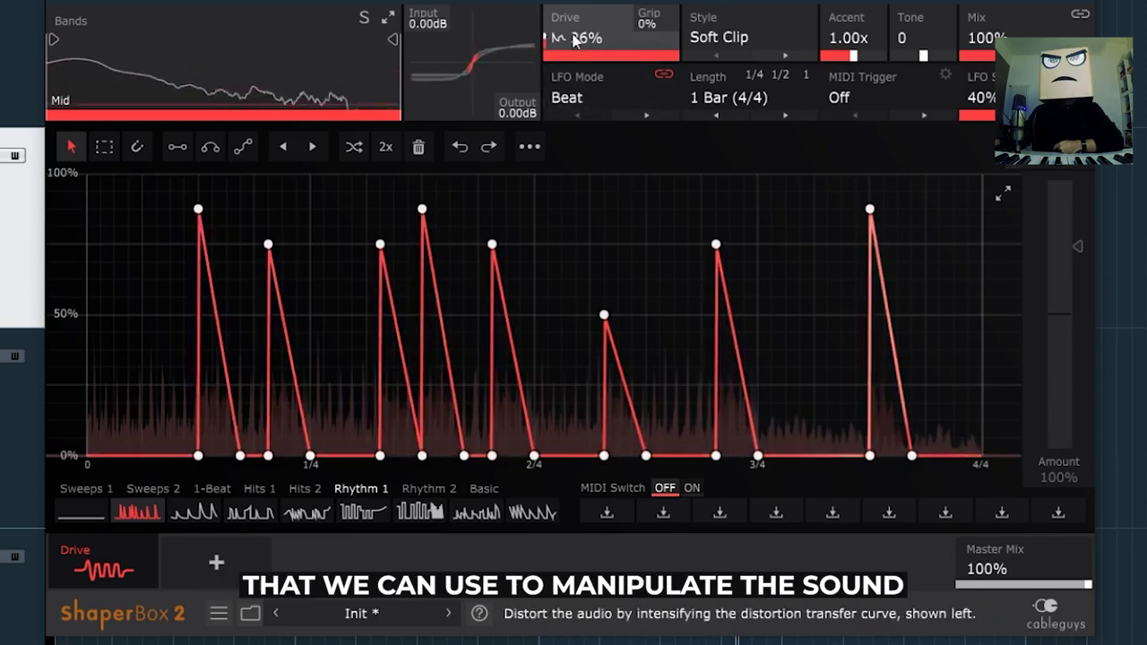
{"action": "left_click_drag", "start_coordinate": [579, 38], "coordinate": [578, 18]}
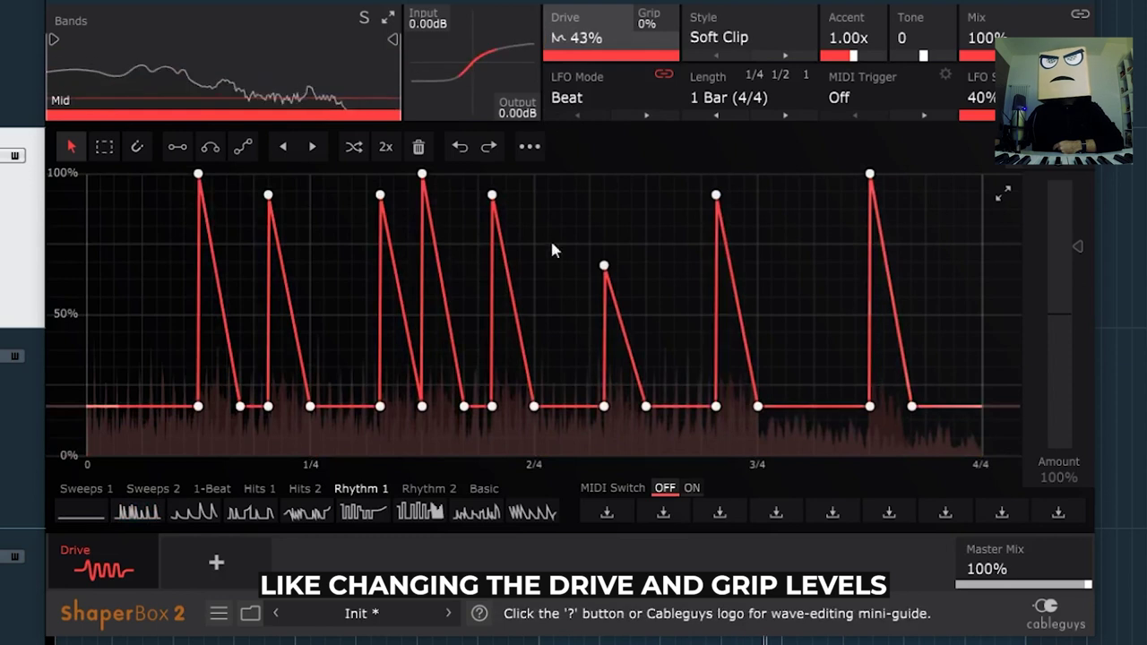
{"action": "left_click_drag", "start_coordinate": [648, 22], "coordinate": [647, 11]}
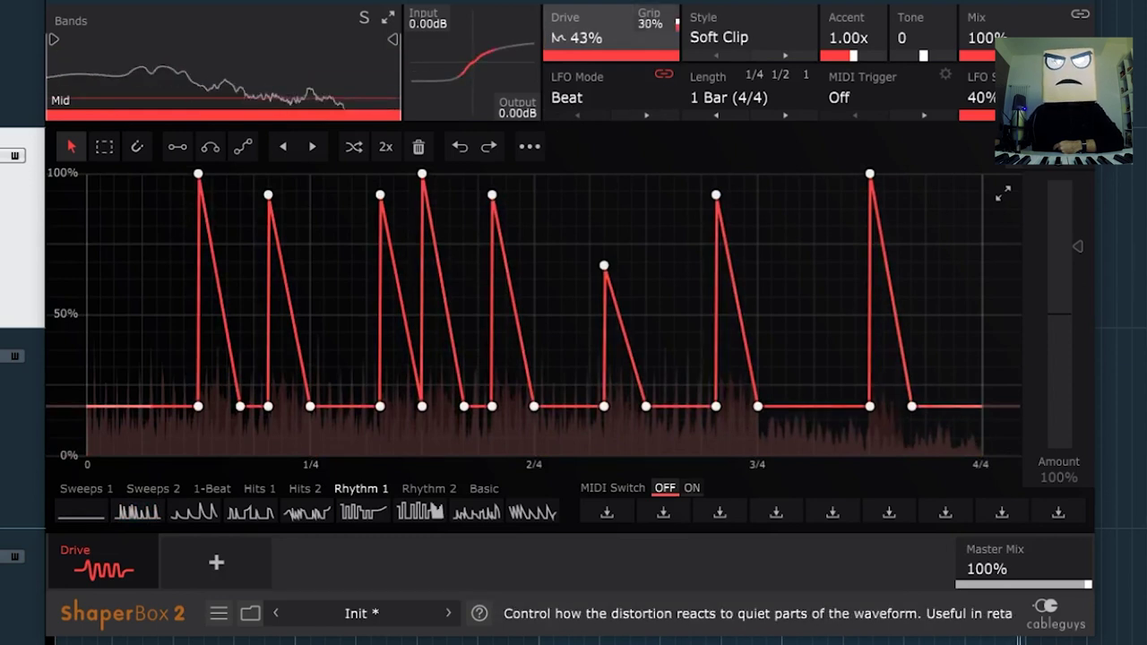
Try Hard Square and Soft Rectify distortion styles, settling on Skew Fold.
{"action": "left_click", "coordinate": [778, 40]}
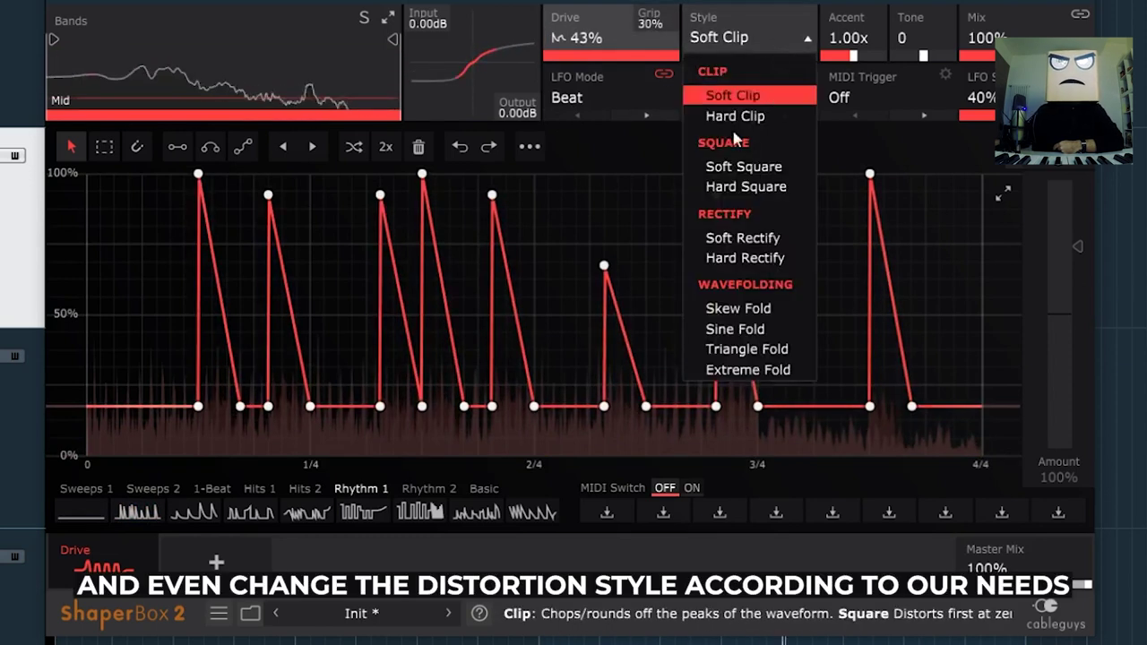
{"action": "left_click", "coordinate": [728, 186]}
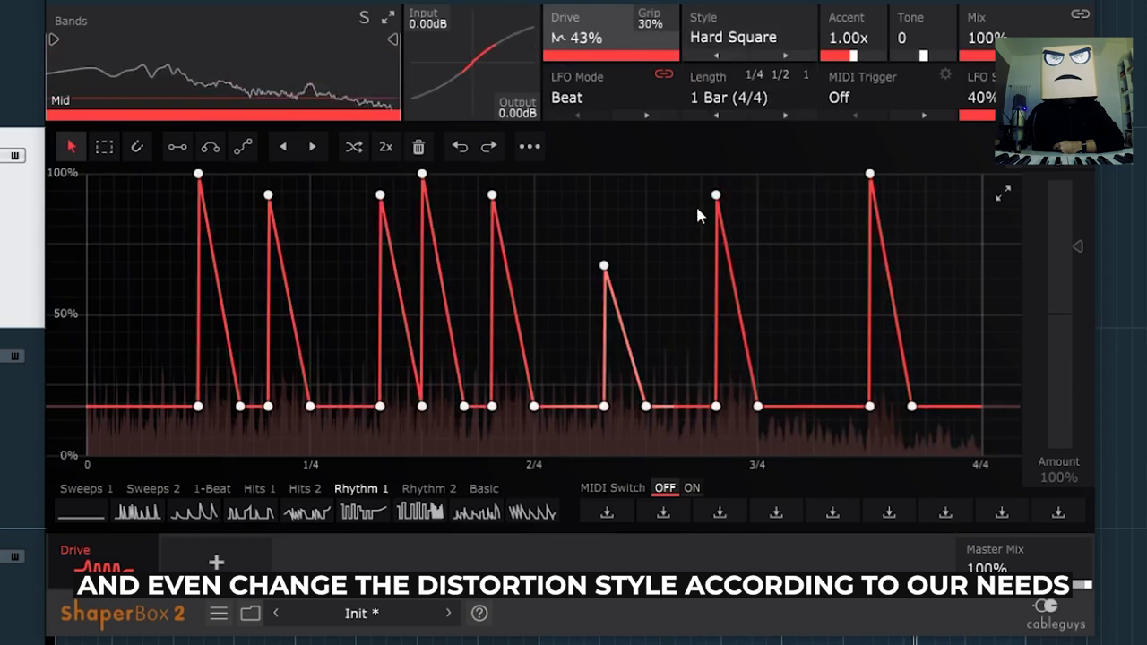
{"action": "left_click", "coordinate": [753, 52]}
{"action": "left_click", "coordinate": [726, 244]}
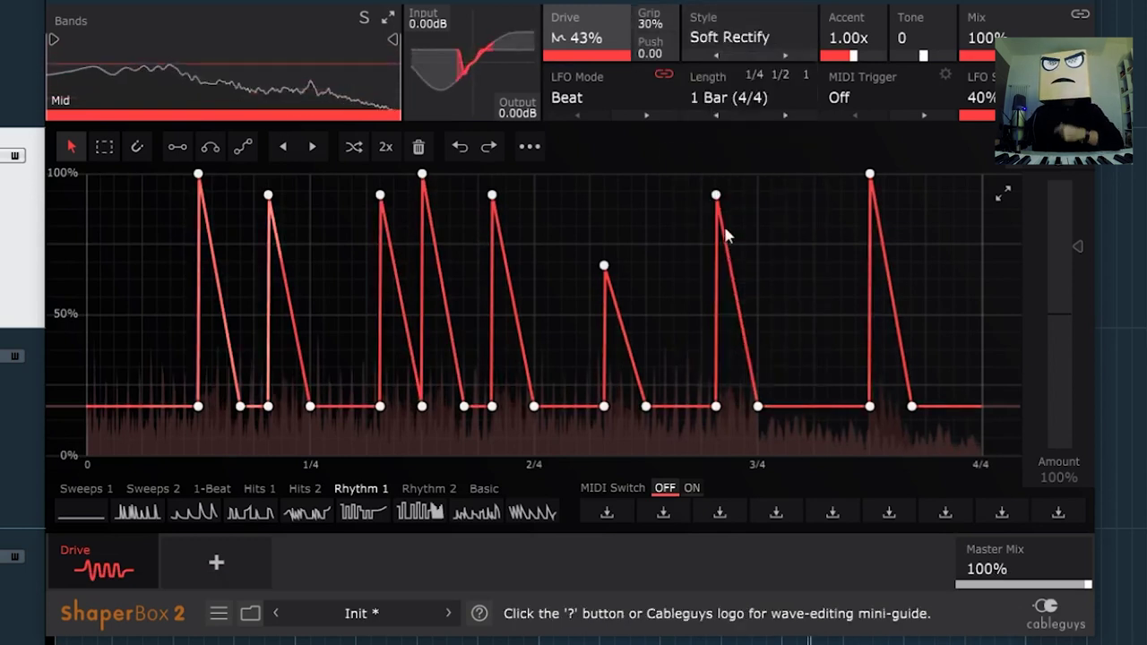
{"action": "left_click", "coordinate": [759, 38]}
{"action": "left_click", "coordinate": [751, 311]}
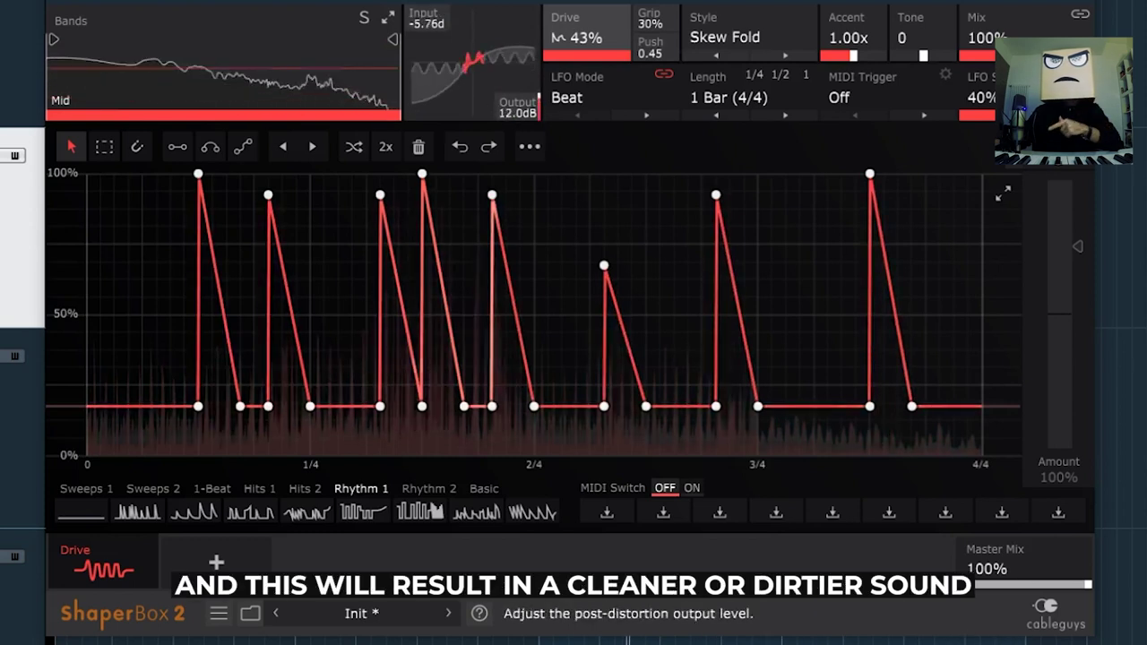
Adjust the Drive shaper's Push, Drive and Accent knobs.
{"action": "left_click_drag", "start_coordinate": [650, 47], "coordinate": [650, 4]}
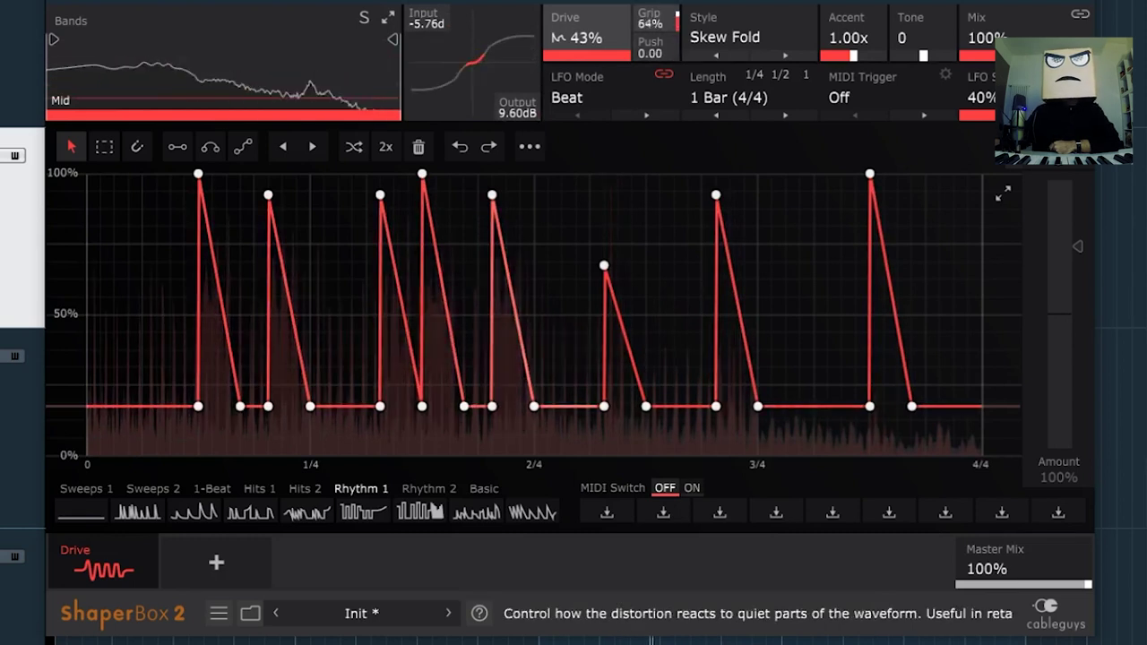
{"action": "left_click_drag", "start_coordinate": [579, 36], "coordinate": [578, 27]}
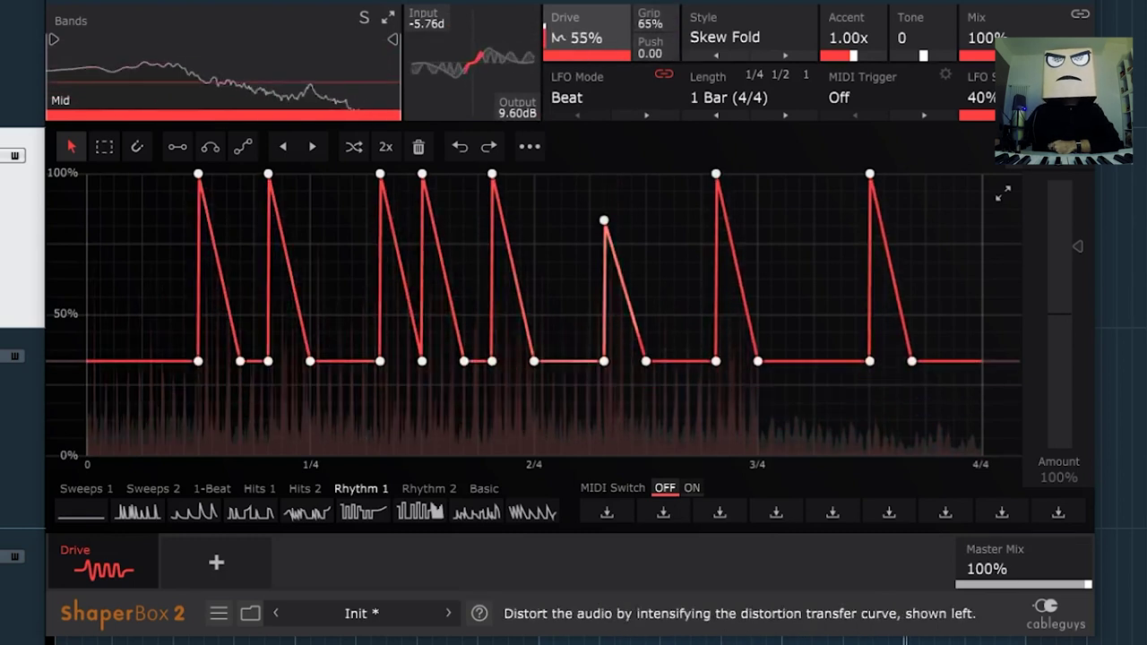
{"action": "mouse_move", "coordinate": [847, 37]}
{"action": "left_mouse_down"}
{"action": "mouse_move", "coordinate": [847, 27]}
{"action": "mouse_move", "coordinate": [910, 29]}
{"action": "left_mouse_up"}
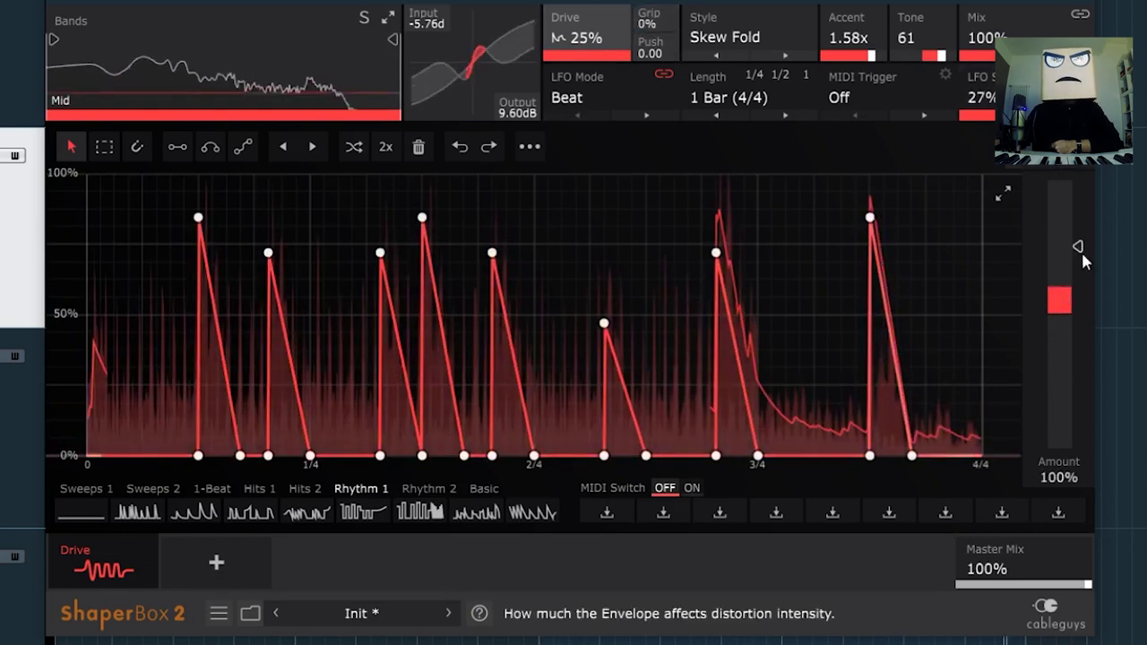
Let the envelope control distortion at 72% with a longer attack, and monitor its input.
{"action": "left_click_drag", "start_coordinate": [1079, 249], "coordinate": [1078, 270]}
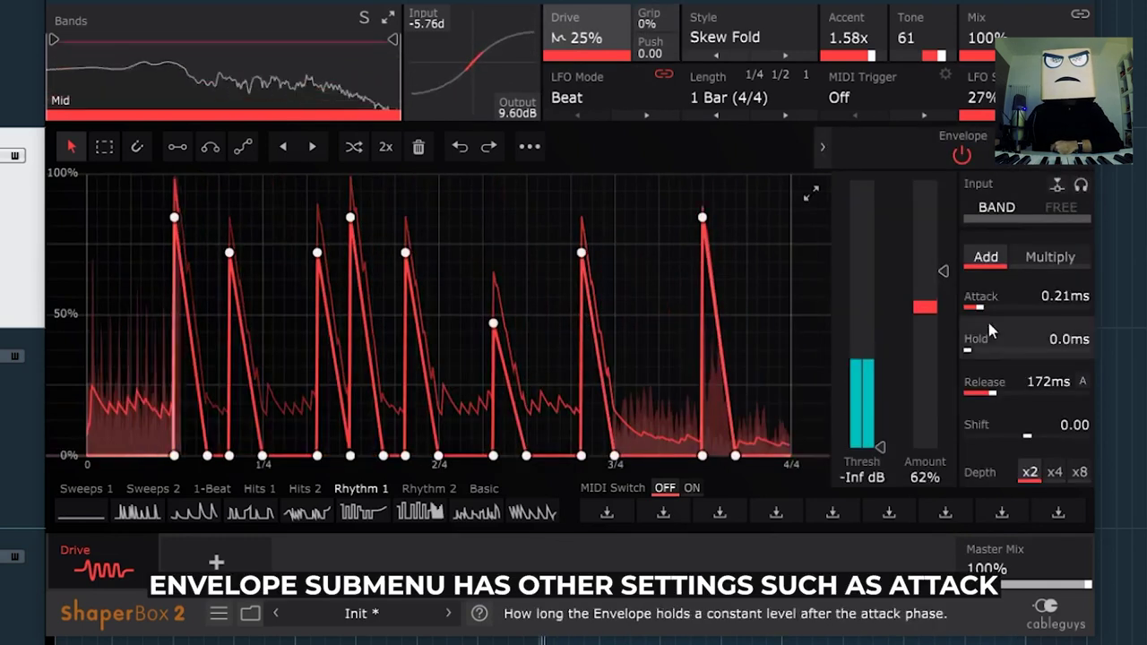
{"action": "left_click_drag", "start_coordinate": [995, 300], "coordinate": [1056, 307]}
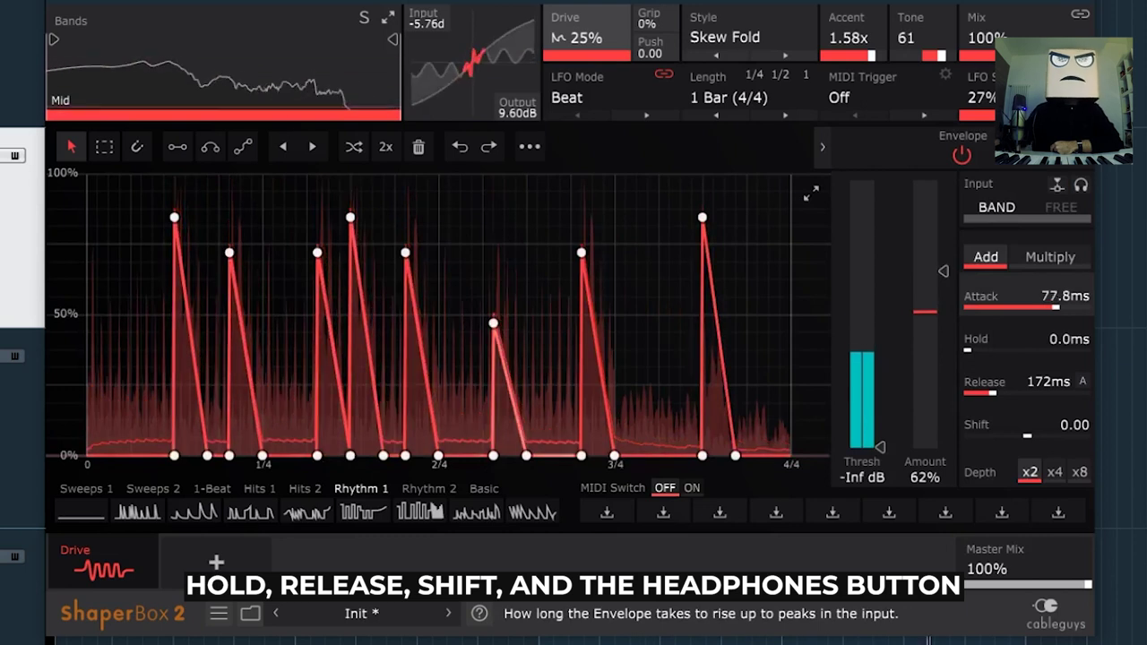
{"action": "left_click", "coordinate": [1081, 184]}
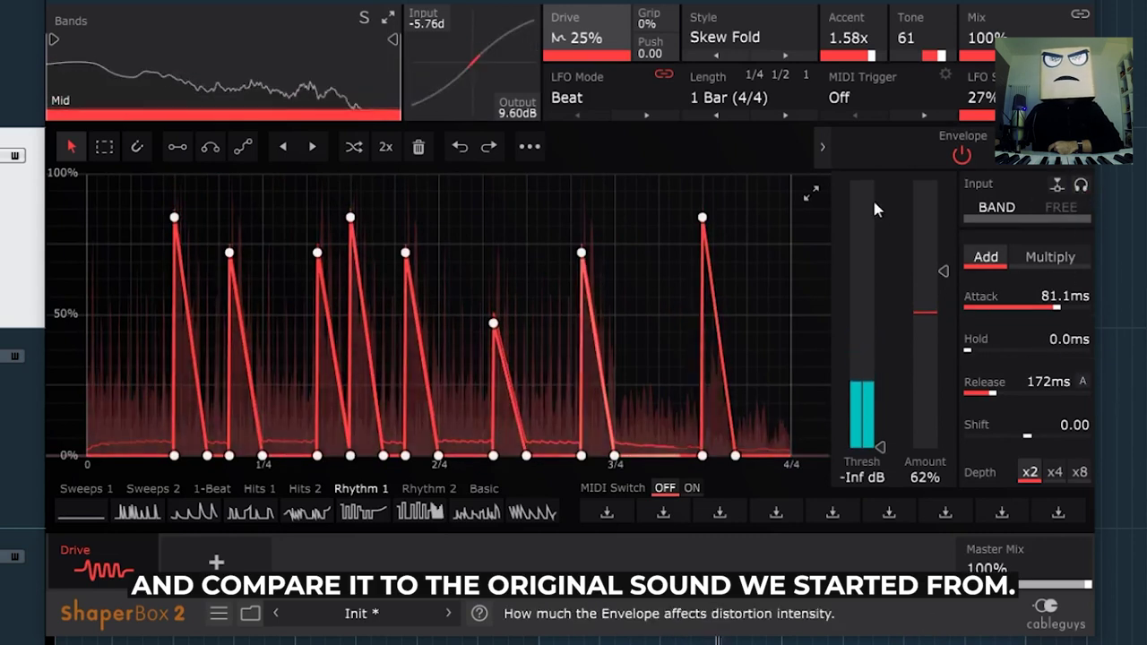
Split off low and high bands so only the mid frequencies get distorted.
{"action": "left_click", "coordinate": [824, 145]}
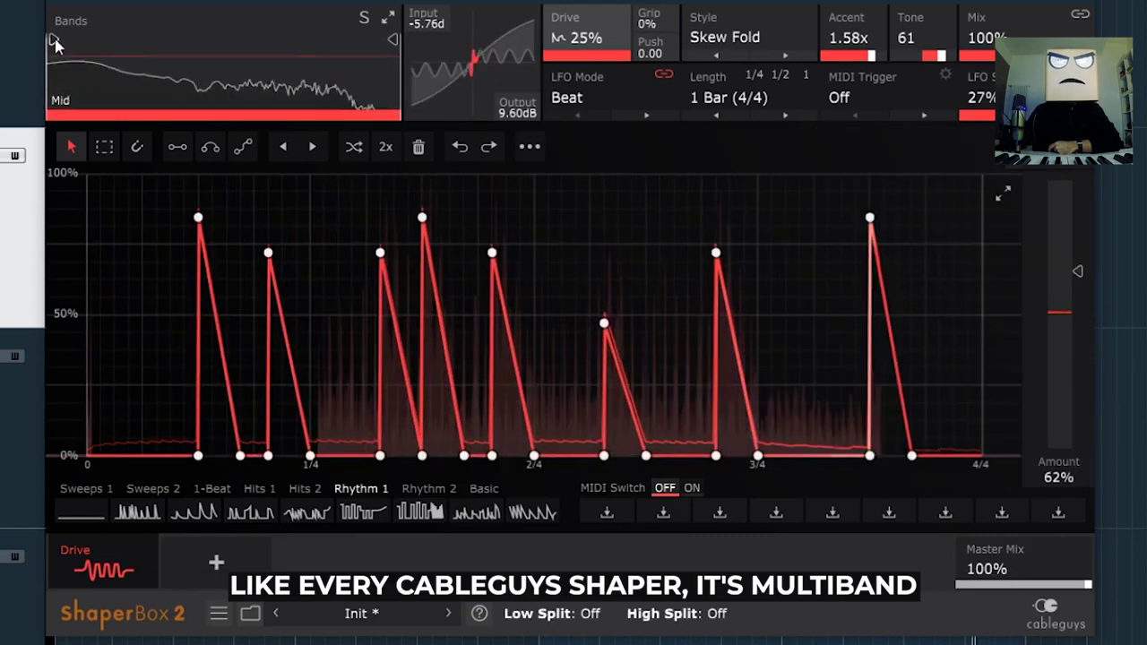
{"action": "left_click_drag", "start_coordinate": [54, 39], "coordinate": [216, 39]}
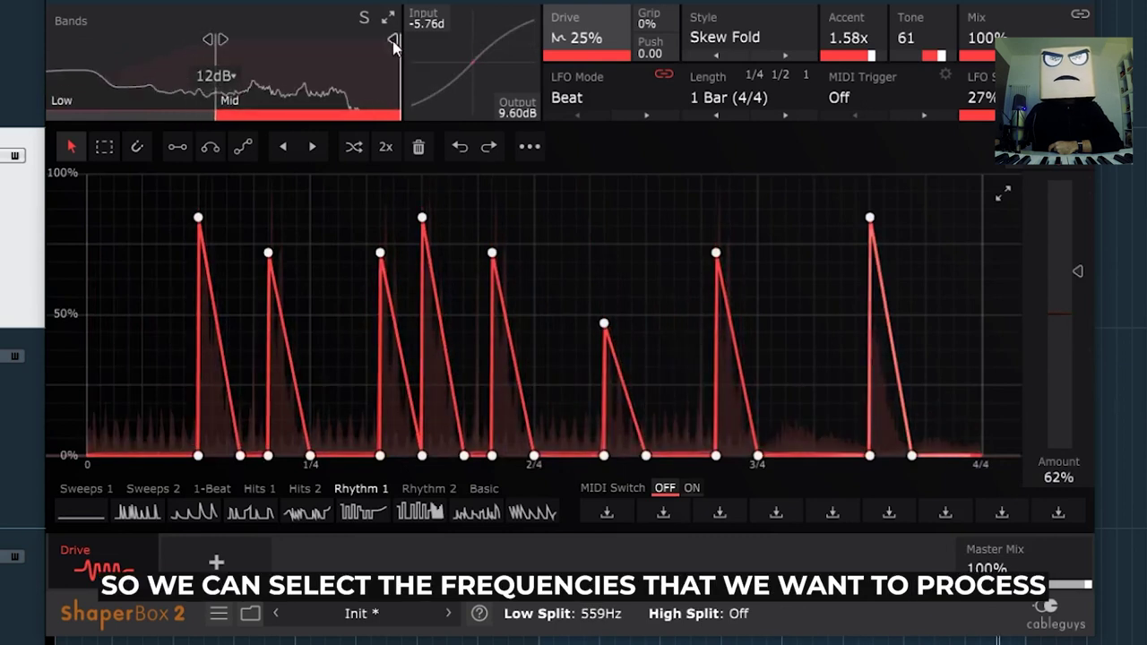
{"action": "mouse_move", "coordinate": [392, 39]}
{"action": "left_mouse_down"}
{"action": "mouse_move", "coordinate": [320, 39]}
{"action": "mouse_move", "coordinate": [371, 40]}
{"action": "left_mouse_up"}
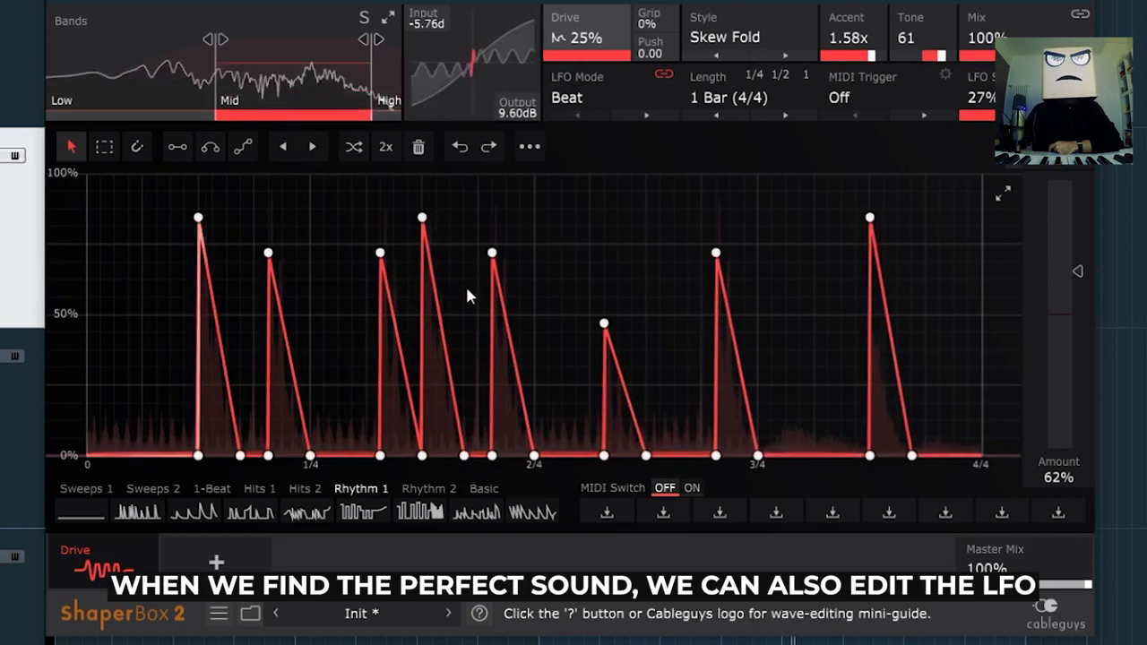
Set the Drive LFO to 2 bars, double it with 2x, and draw a burst of peaks near 7/4.
{"action": "left_click", "coordinate": [791, 115]}
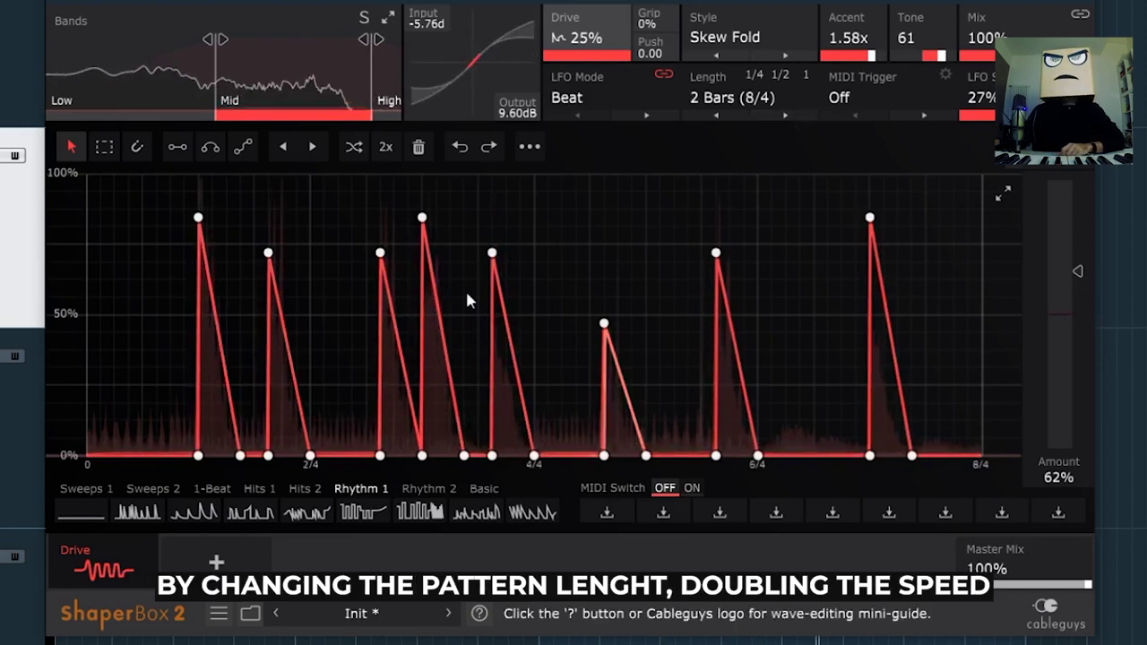
{"action": "left_click", "coordinate": [385, 147]}
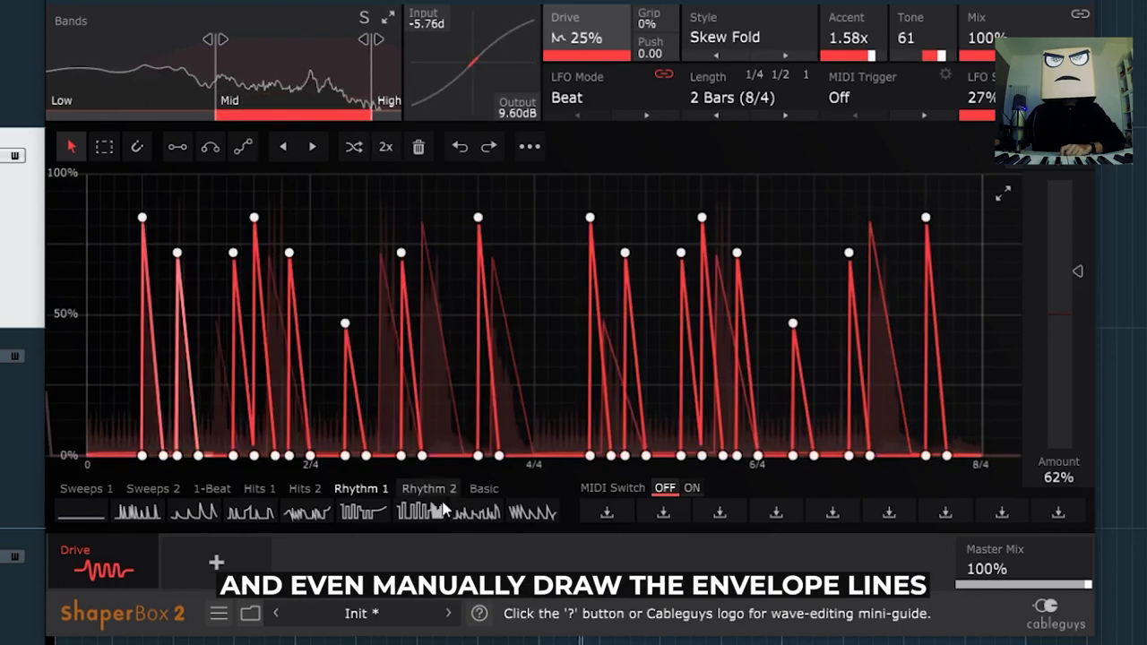
{"action": "left_click", "coordinate": [177, 147]}
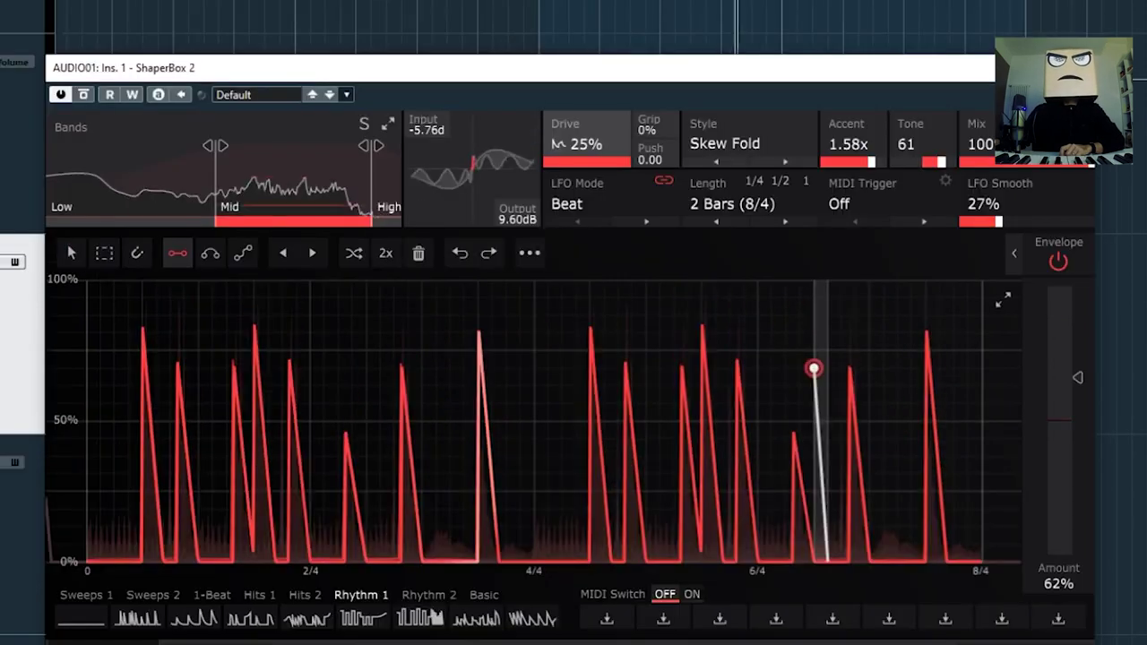
{"action": "left_click_drag", "start_coordinate": [814, 369], "coordinate": [878, 359]}
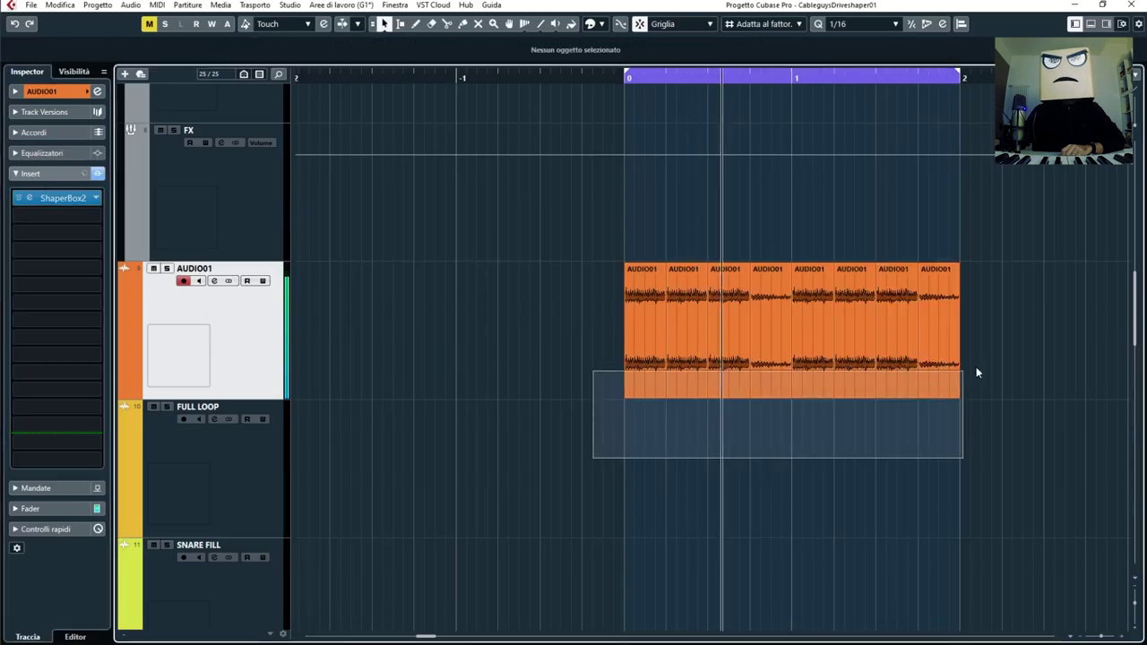
Duplicate the distorted AUDIO01 bass loop out to bar 24, zooming out to fit.
{"action": "scroll", "coordinate": [975, 376], "scroll_direction": "up", "scroll_amount": 3}
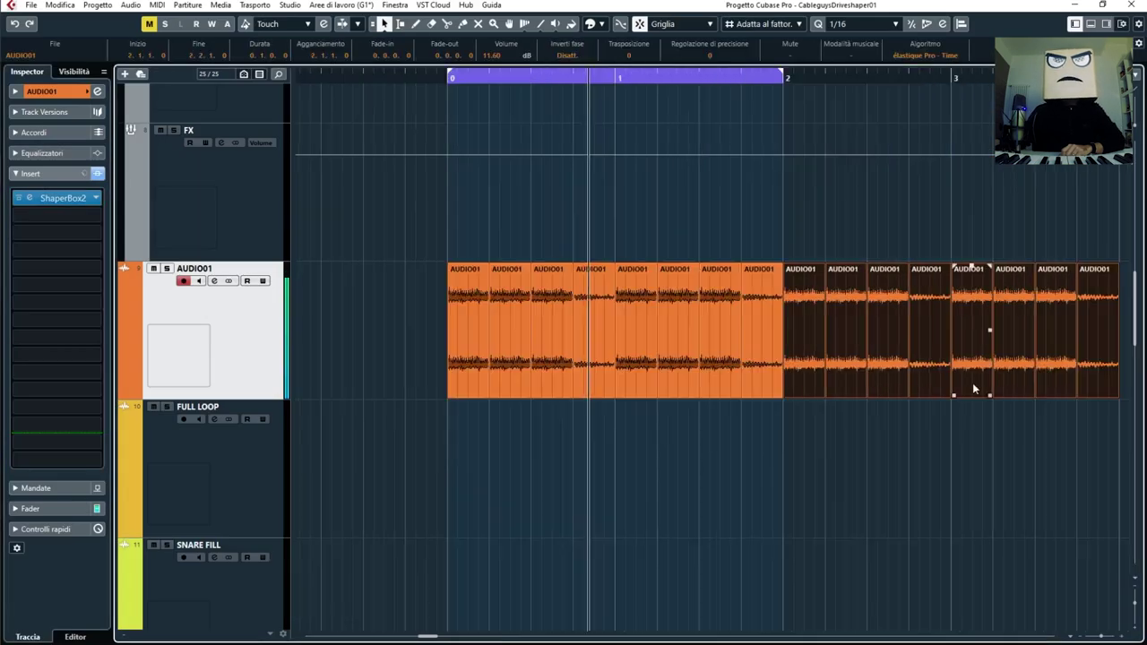
{"action": "scroll", "coordinate": [877, 441], "scroll_direction": "down", "scroll_amount": 5}
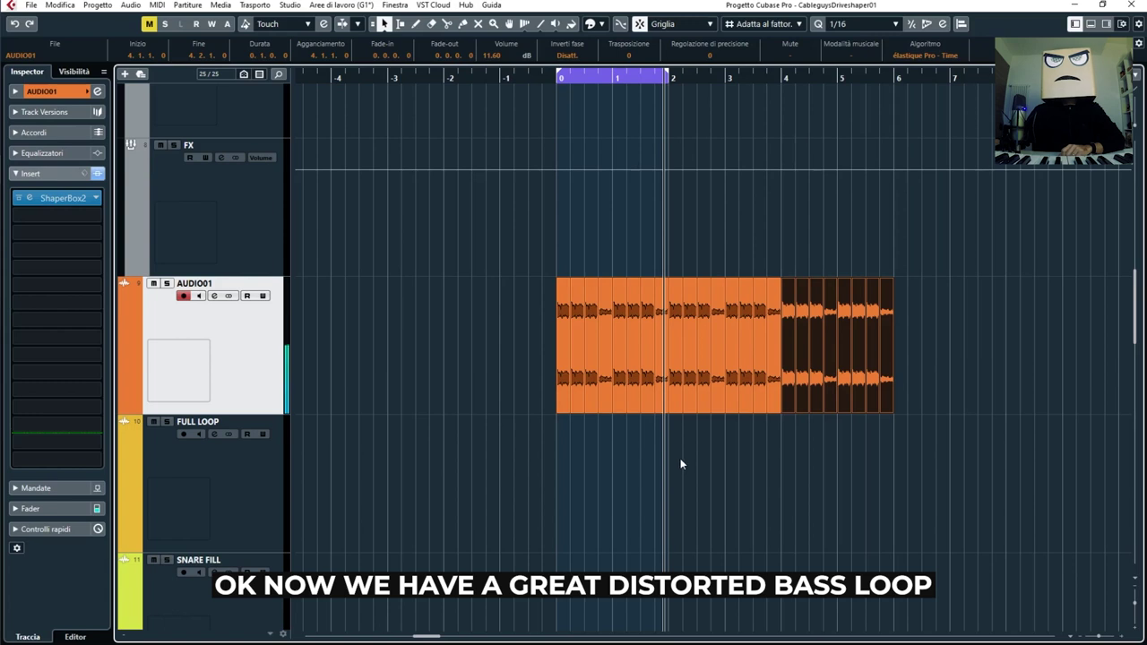
{"action": "key", "text": "ctrl+c"}
{"action": "key", "text": "ctrl+v"}
{"action": "key", "text": "ctrl+v"}
{"action": "key", "text": "ctrl+v"}
{"action": "key", "text": "g"}
{"action": "key", "text": "g"}
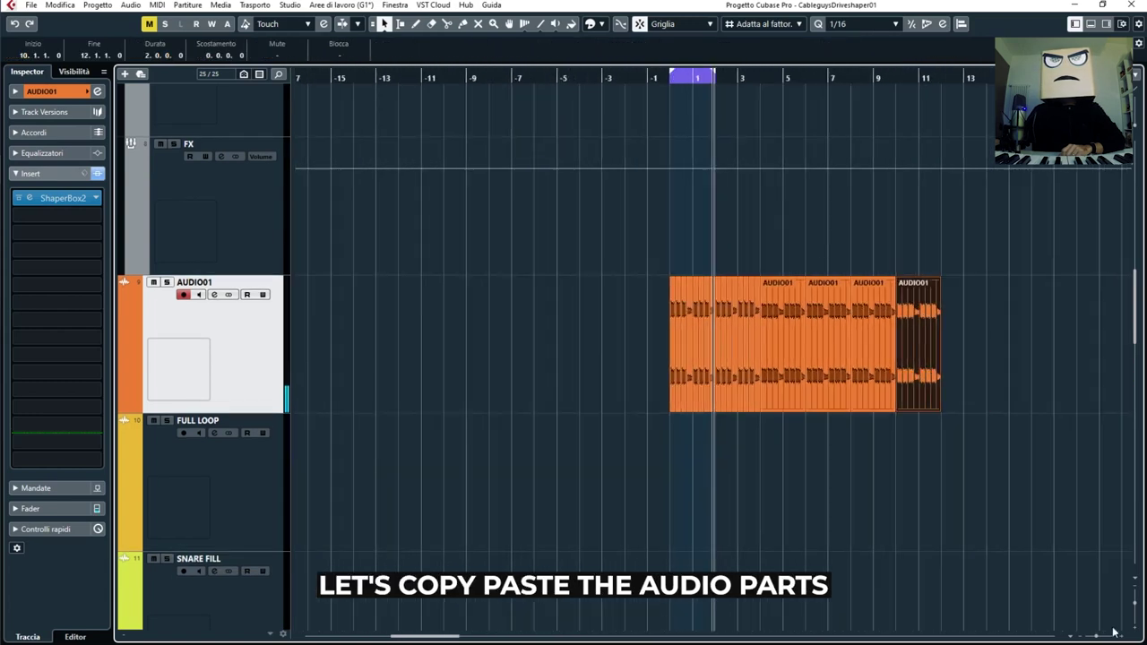
{"action": "left_click", "coordinate": [1136, 612]}
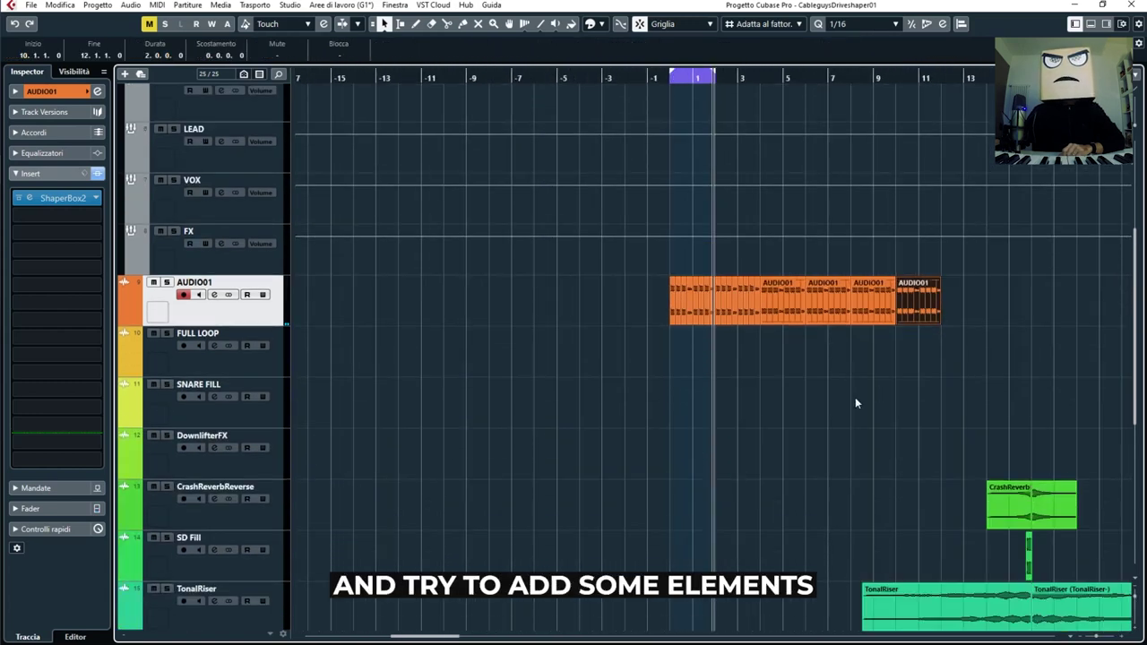
{"action": "key", "text": "ctrl+d"}
{"action": "key", "text": "ctrl+d"}
{"action": "key", "text": "ctrl+d"}
{"action": "key", "text": "ctrl+d"}
{"action": "key", "text": "ctrl+d"}
{"action": "key", "text": "ctrl+d"}
{"action": "key", "text": "ctrl+alt+r"}
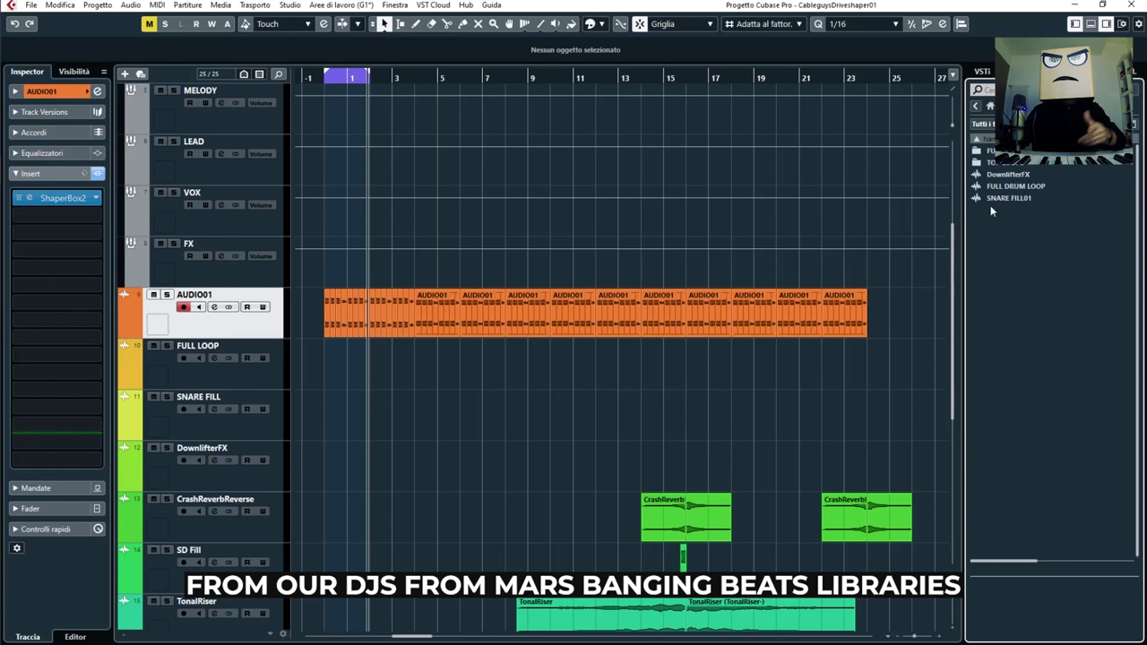
Place FULL DRUM LOOP, SNARE FILL01 and DownlifterFX on their tracks around bars 12–24.
{"action": "left_click_drag", "start_coordinate": [1009, 186], "coordinate": [737, 353]}
{"action": "left_click_drag", "start_coordinate": [689, 385], "coordinate": [689, 383]}
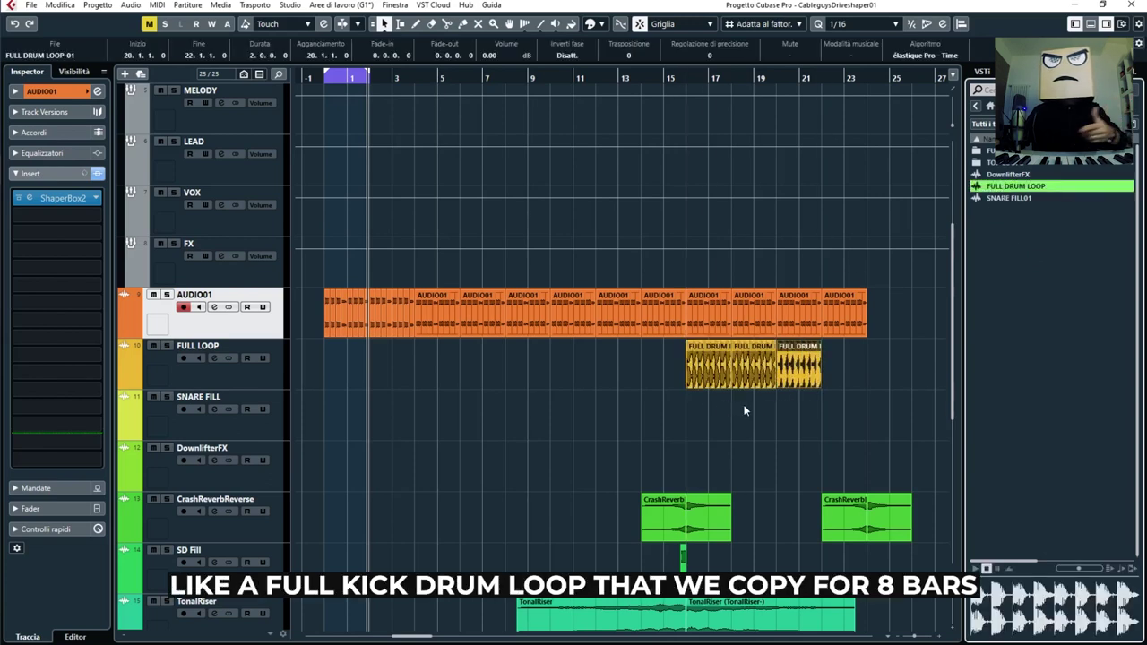
{"action": "left_click_drag", "start_coordinate": [1017, 198], "coordinate": [608, 429]}
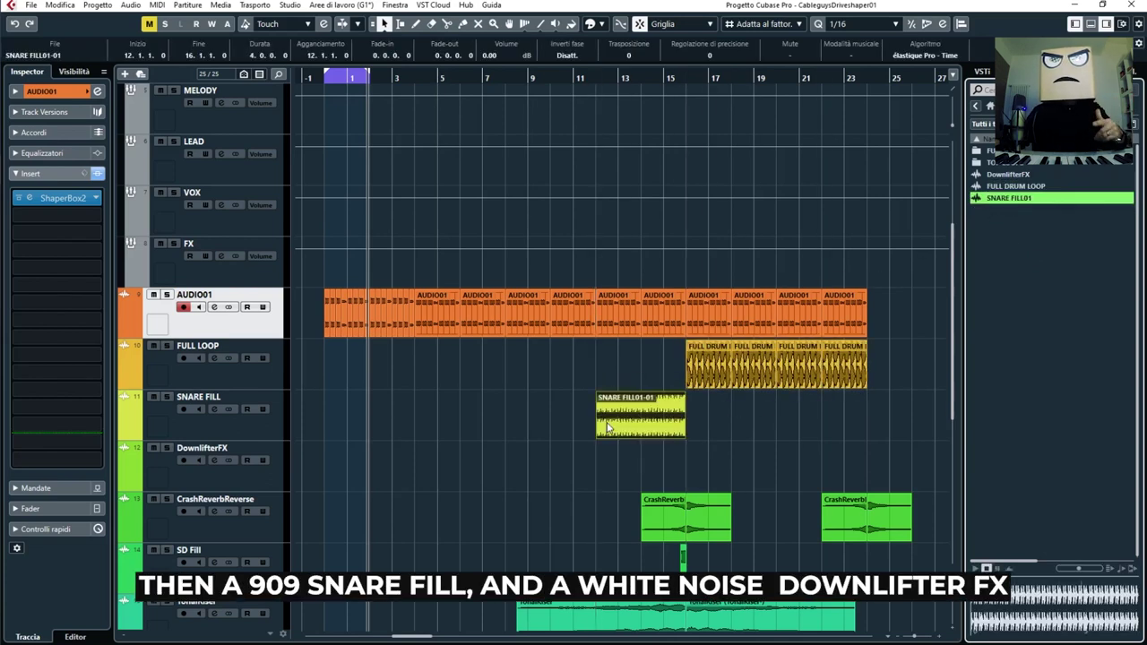
{"action": "left_click_drag", "start_coordinate": [1005, 176], "coordinate": [708, 467]}
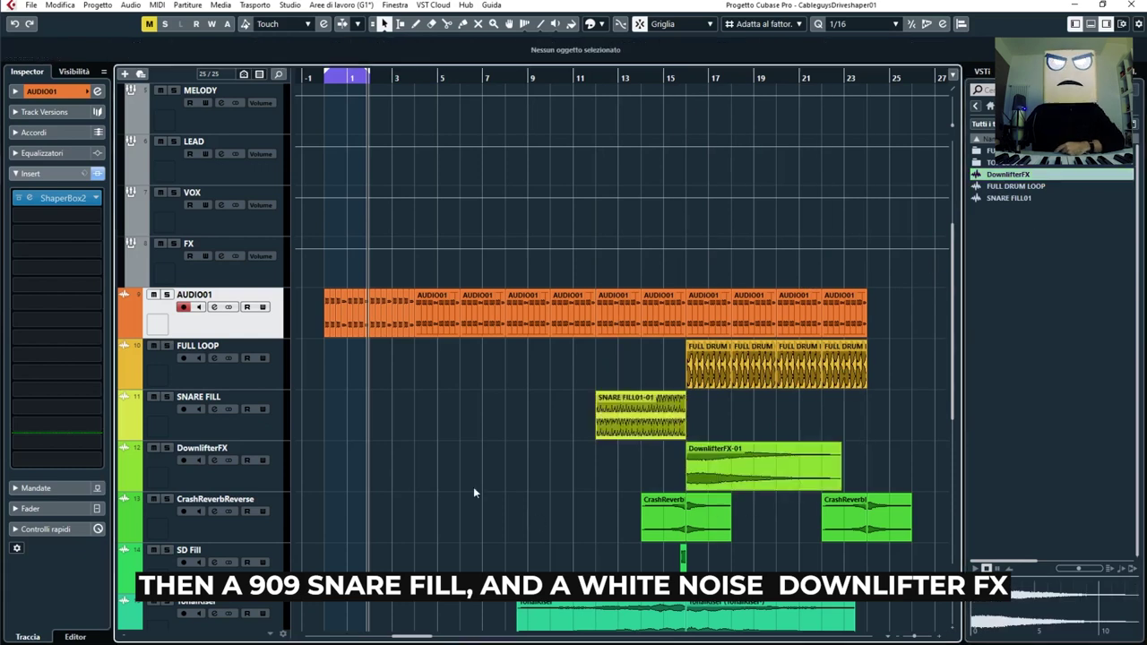
{"action": "left_click", "coordinate": [65, 196]}
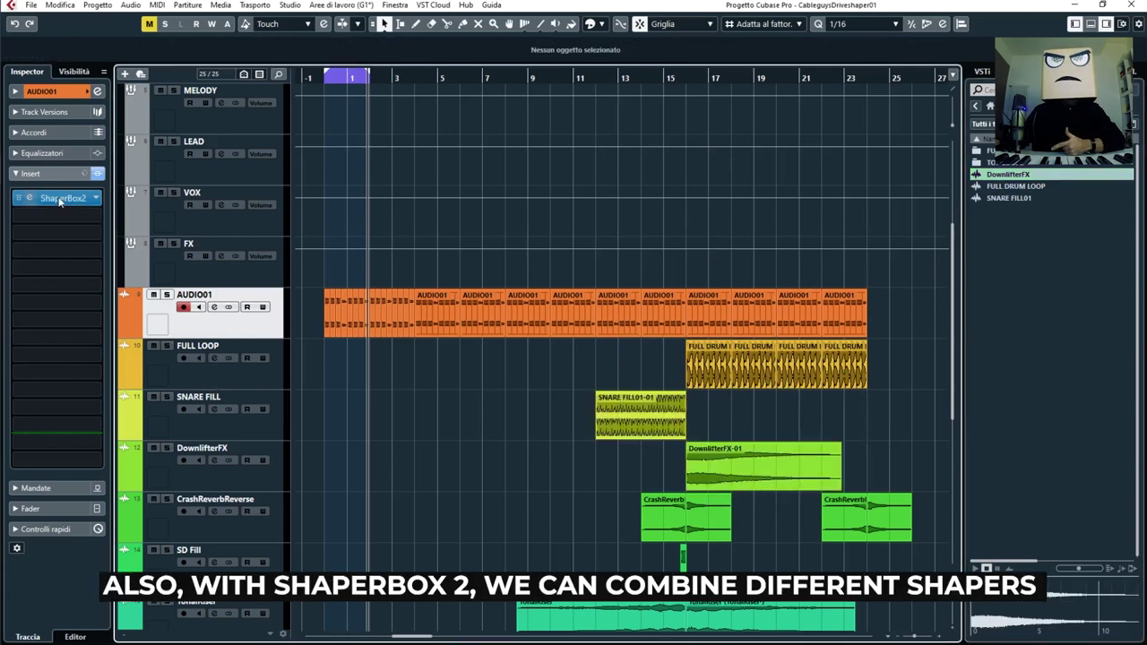
Add a Volume shaper with 1/4 length and a sidechain pumping preset to the bass.
{"action": "left_click", "coordinate": [320, 567]}
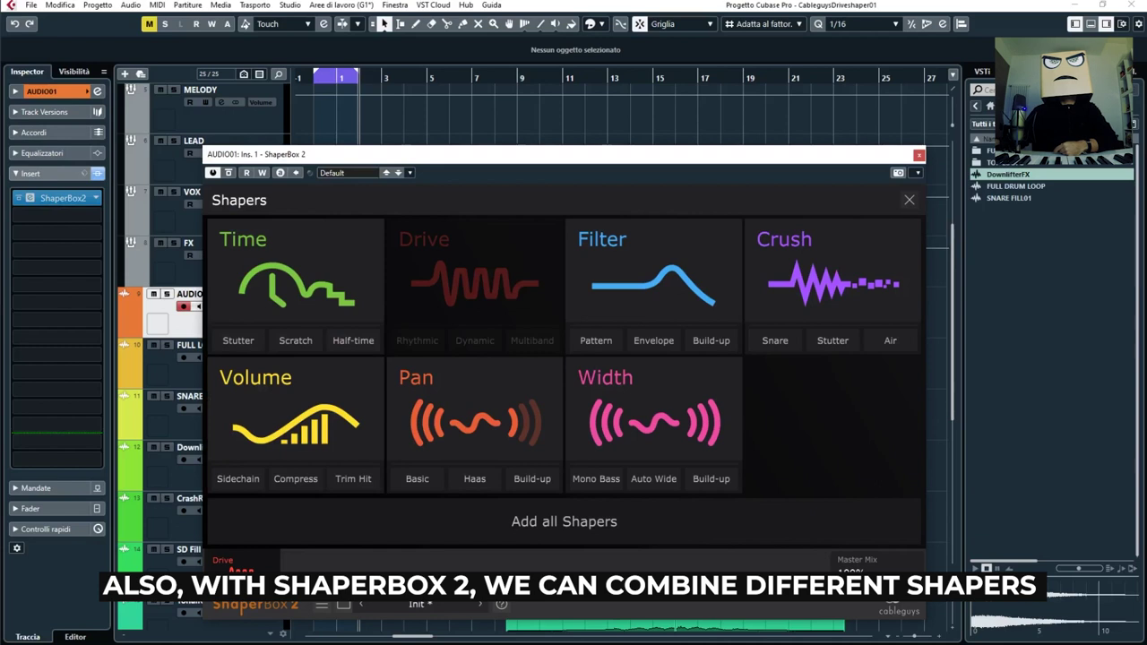
{"action": "left_click", "coordinate": [296, 413]}
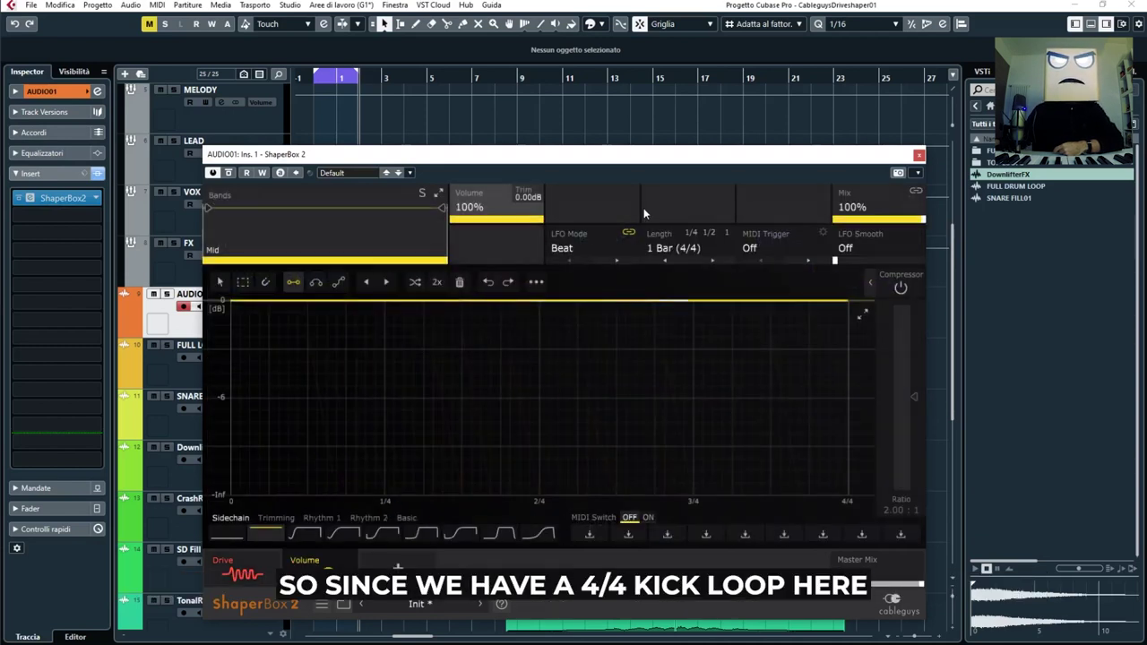
{"action": "left_click", "coordinate": [664, 251]}
{"action": "left_click", "coordinate": [688, 433]}
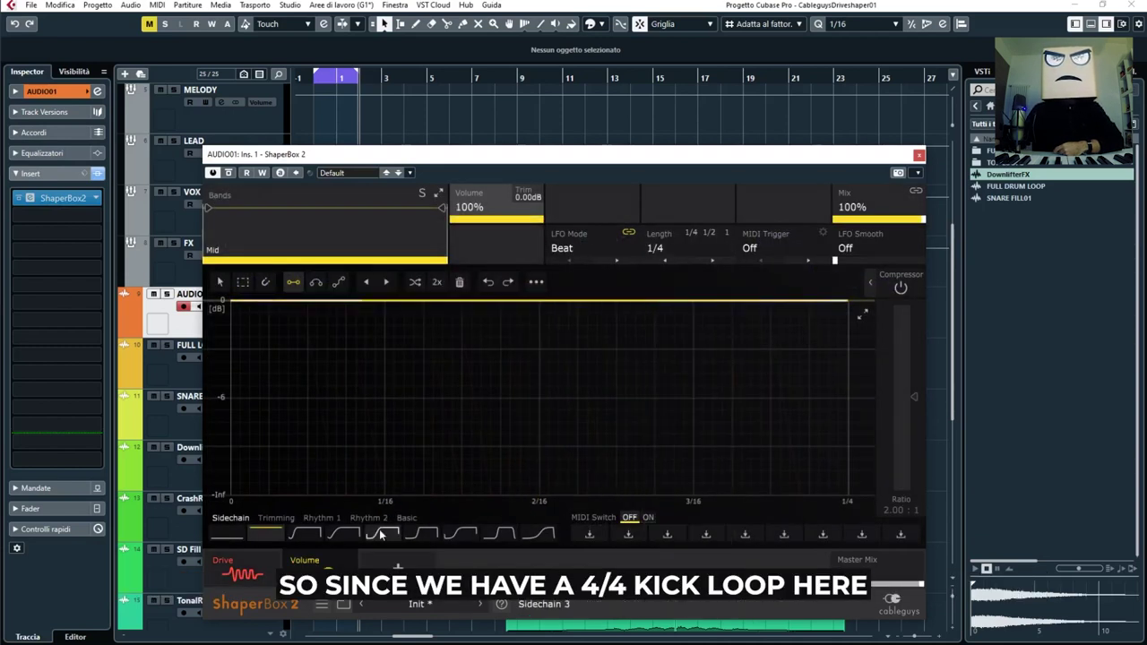
{"action": "left_click", "coordinate": [349, 536]}
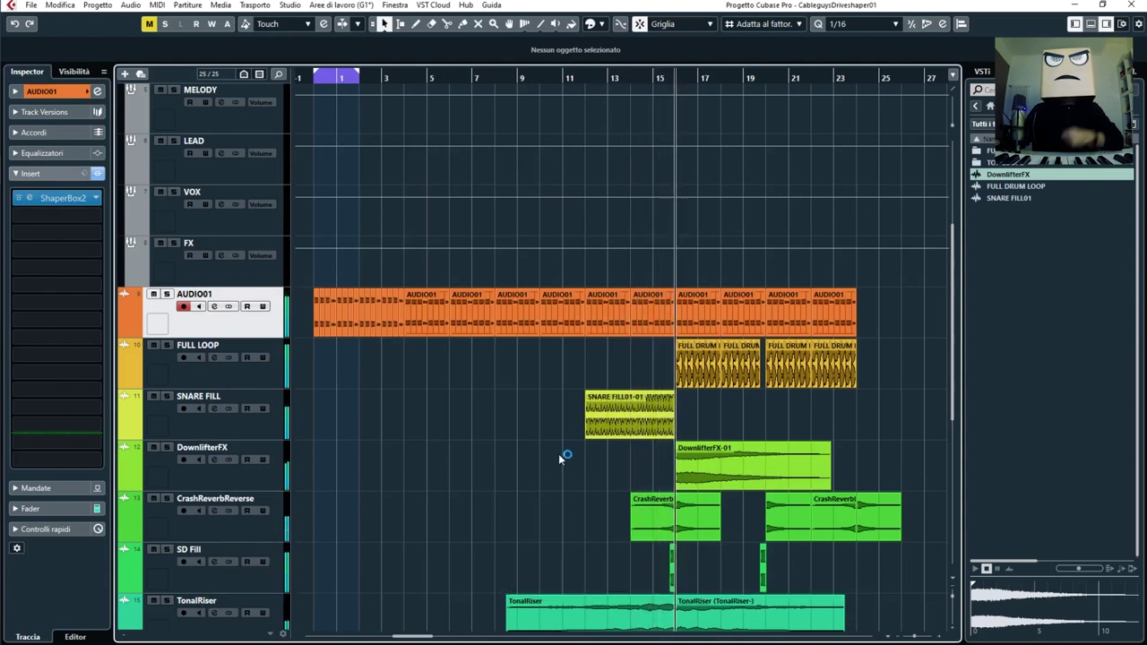
{"action": "scroll", "coordinate": [541, 446], "scroll_direction": "right", "scroll_amount": 4}
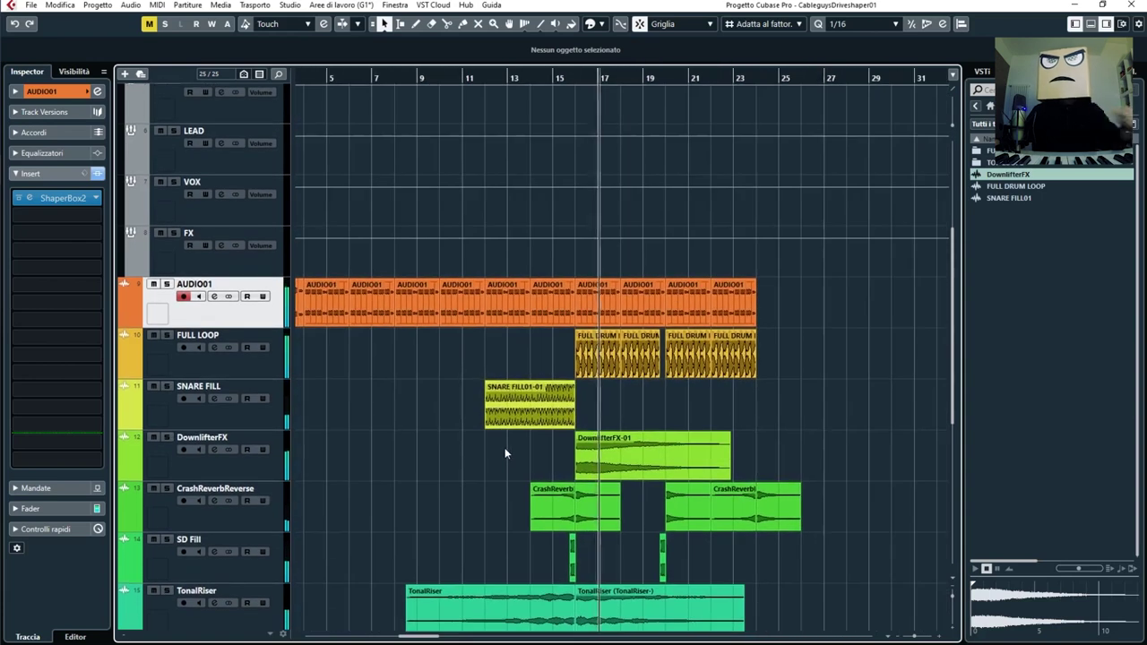